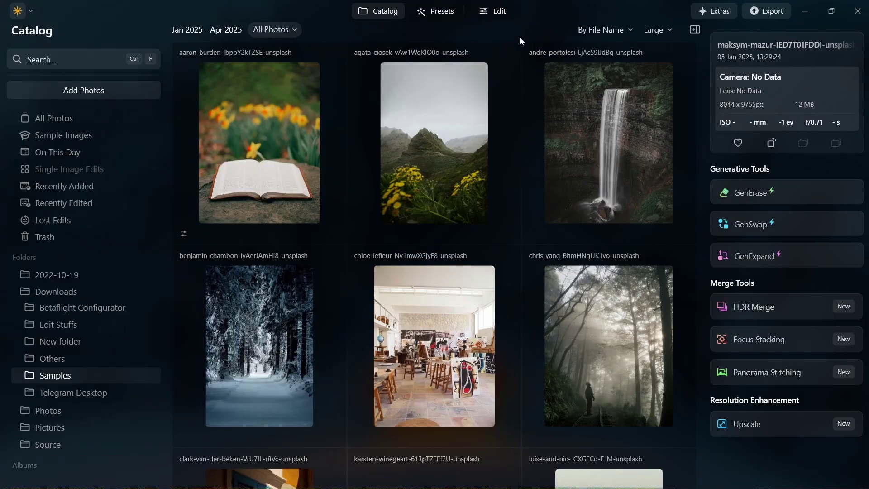
- Auto Adjust the open-book photo in Develop, then compare it with the edits off and on
left_click(295, 122)
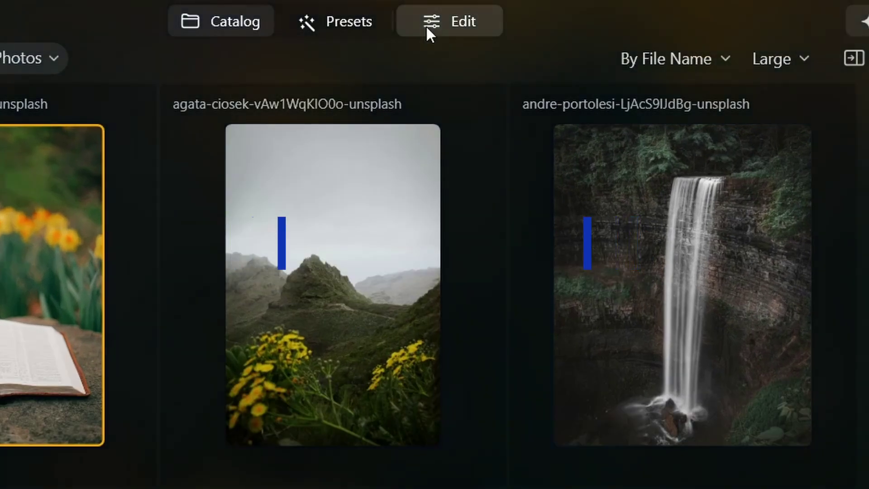
left_click(480, 13)
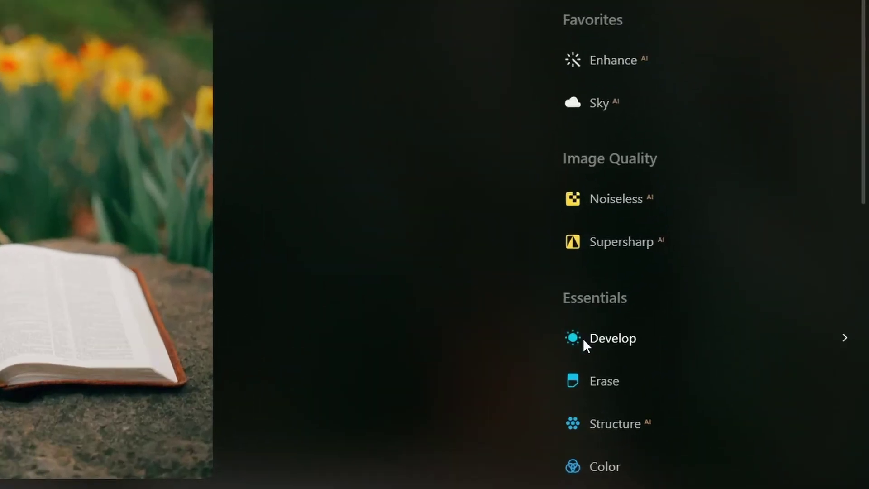
left_click(709, 313)
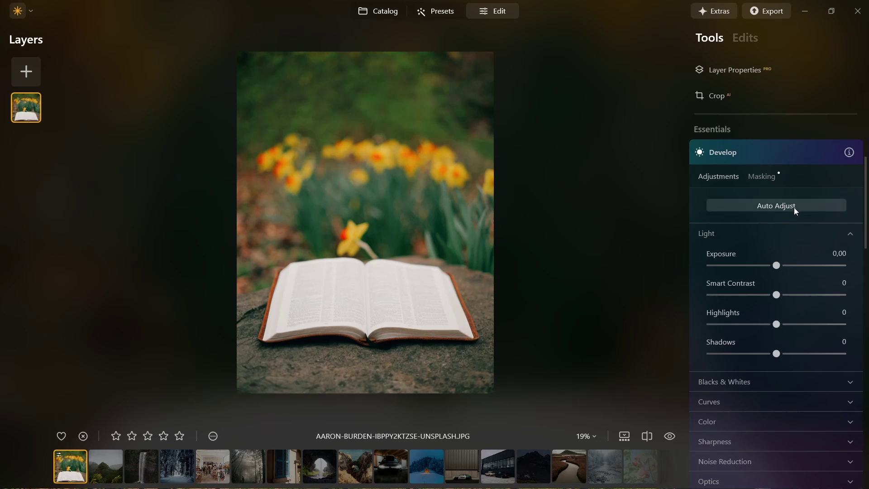
left_click(793, 207)
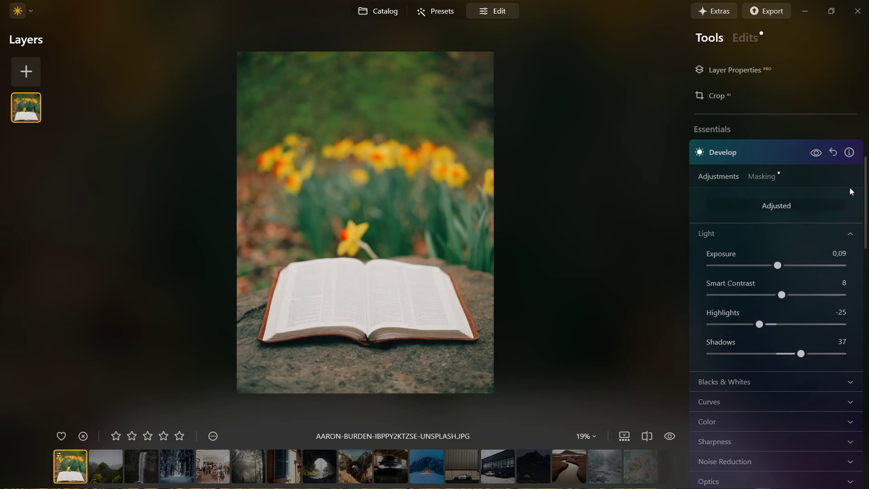
left_click(820, 155)
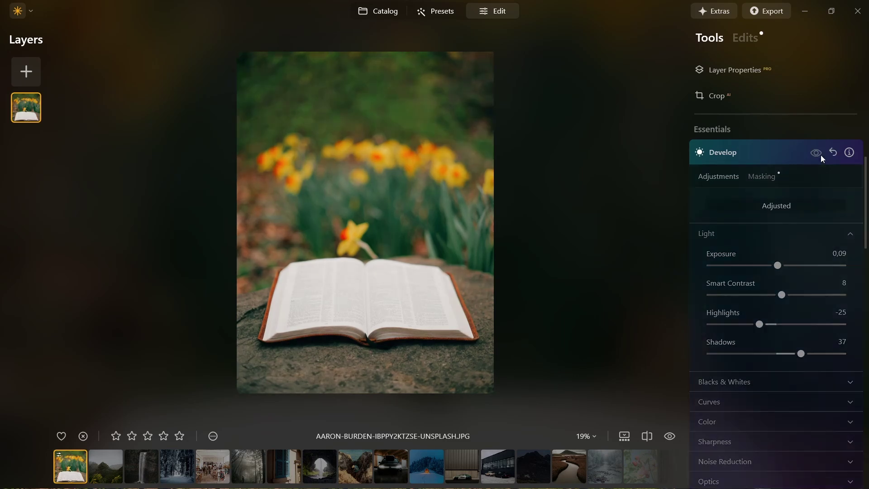
left_click(820, 155)
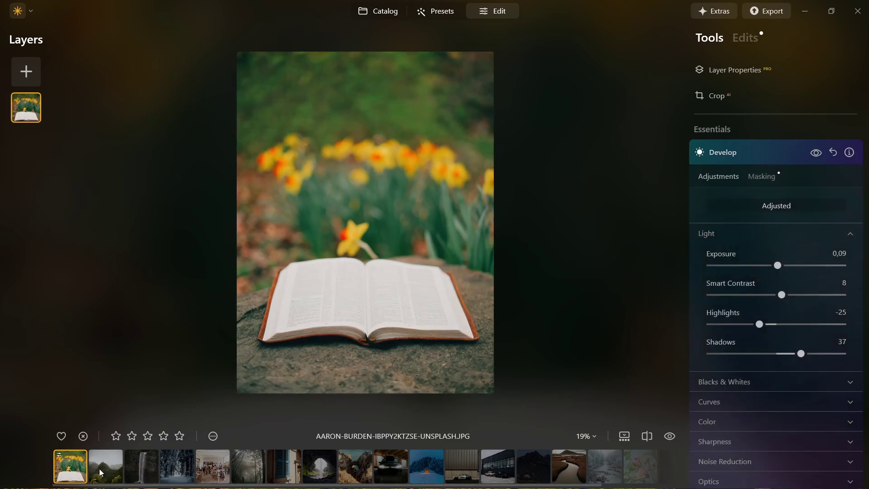
- Auto Adjust the mountain photo (Exposure -0,17, Shadows 47) and go back to the catalog grid
left_click(106, 466)
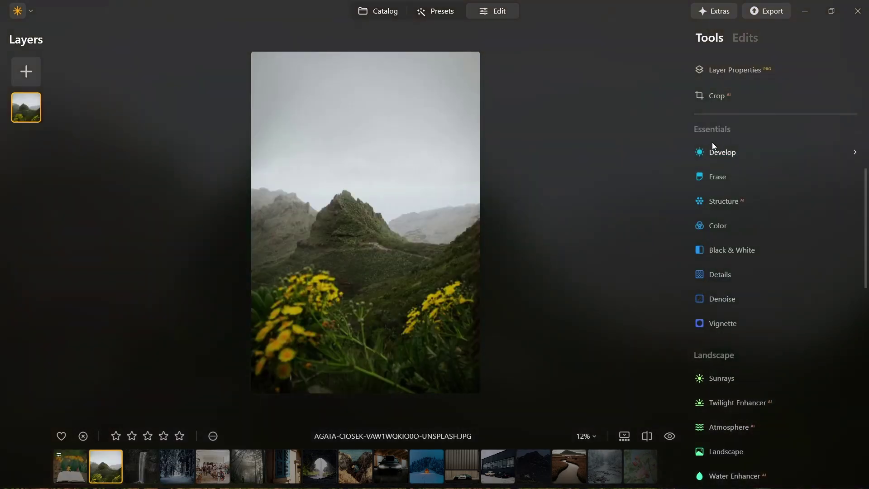
left_click(718, 150)
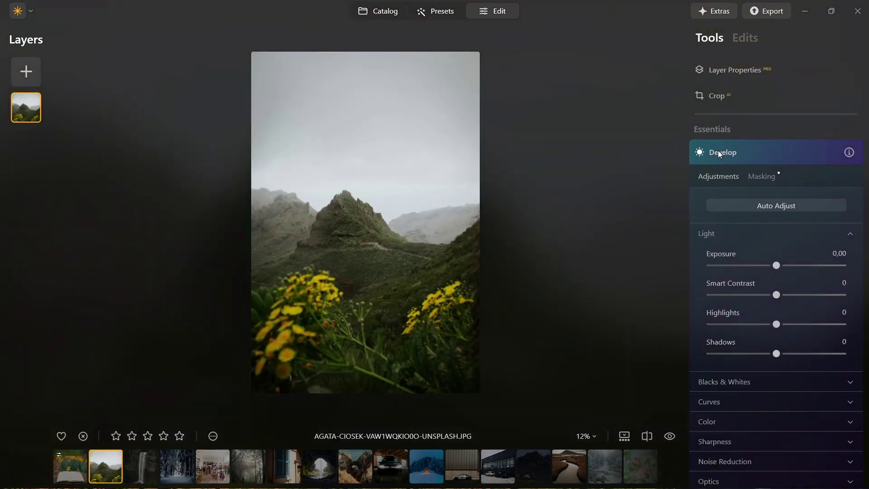
left_click(758, 205)
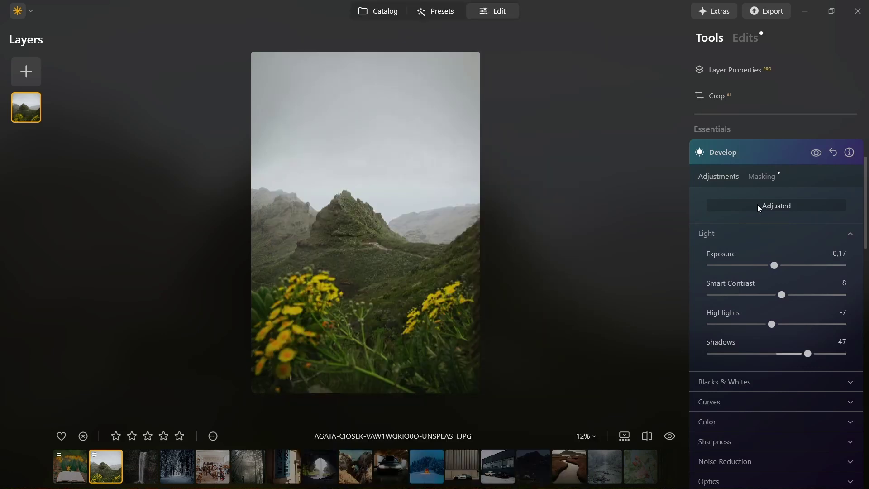
left_click(382, 11)
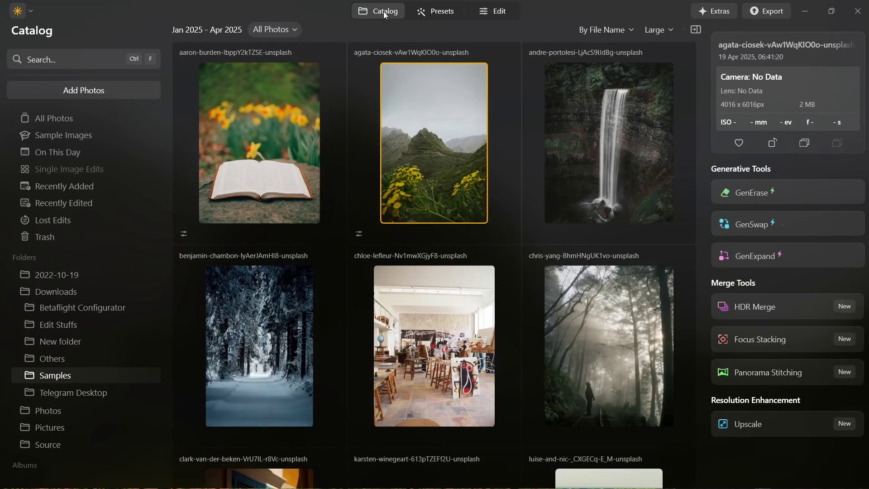
- Copy the mountain photo's adjustments and paste them onto the waterfall photo
right_click(439, 109)
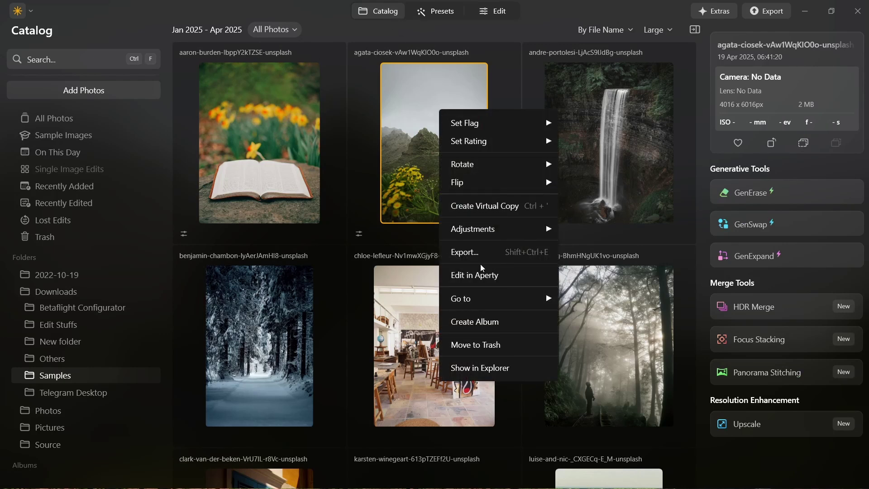
mouse_move(501, 231)
left_click(602, 248)
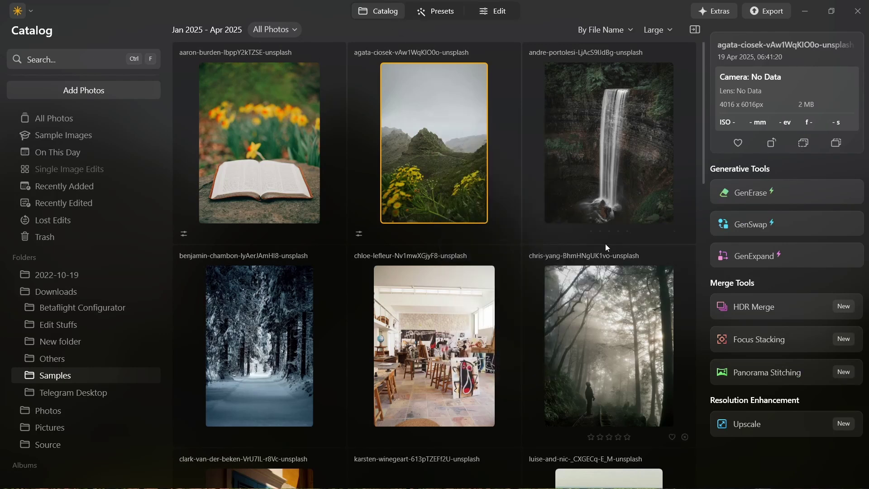
right_click(605, 137)
mouse_move(638, 257)
left_click(753, 298)
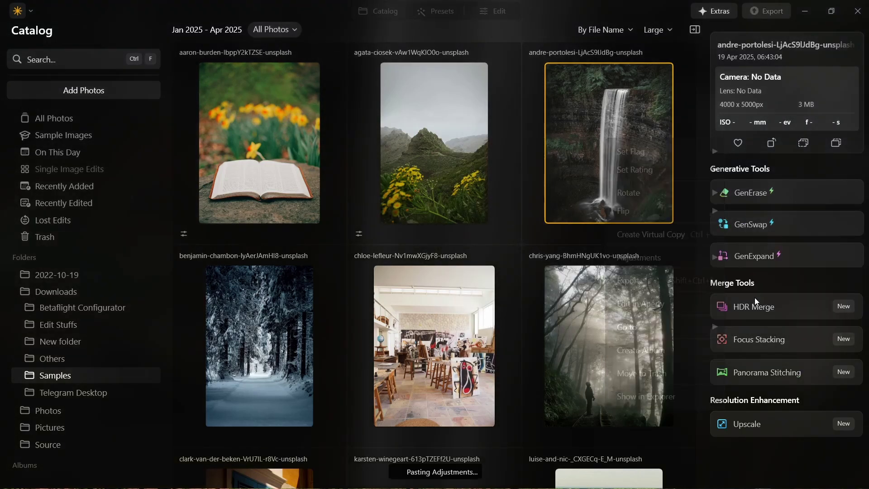
- Select the photos from the snowy forest road through the last photo for pasting adjustments
left_click(283, 348)
scroll(358, 368, "down", 10)
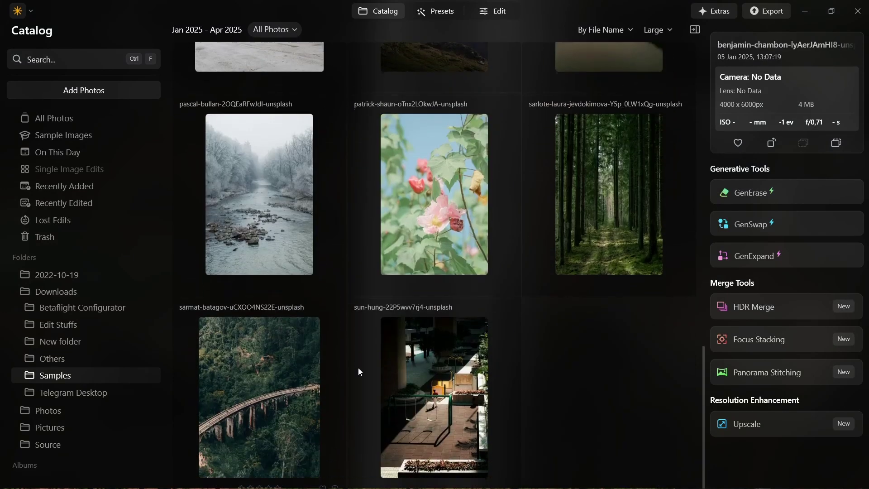
left_click(428, 395, "shift")
right_click(428, 393)
mouse_move(495, 242)
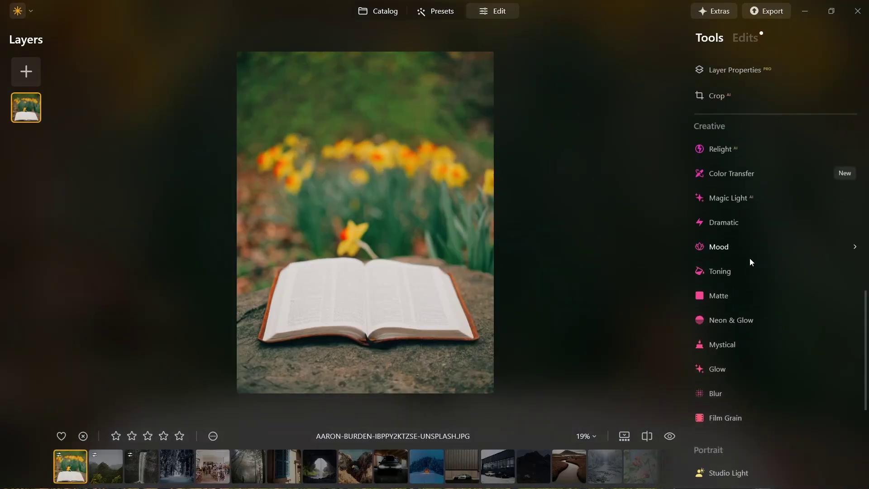
- Apply the Portrait Toning Rosa LUT in Mood to the book photo
left_click(746, 248)
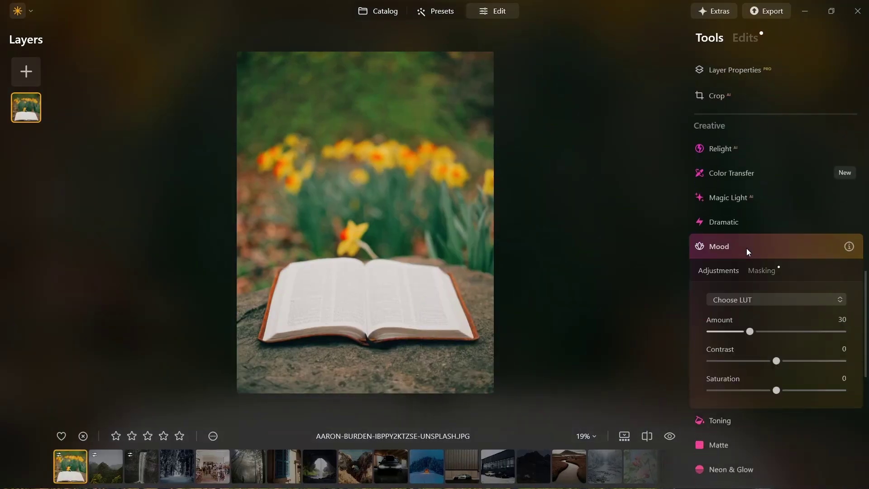
left_click(759, 300)
mouse_move(754, 436)
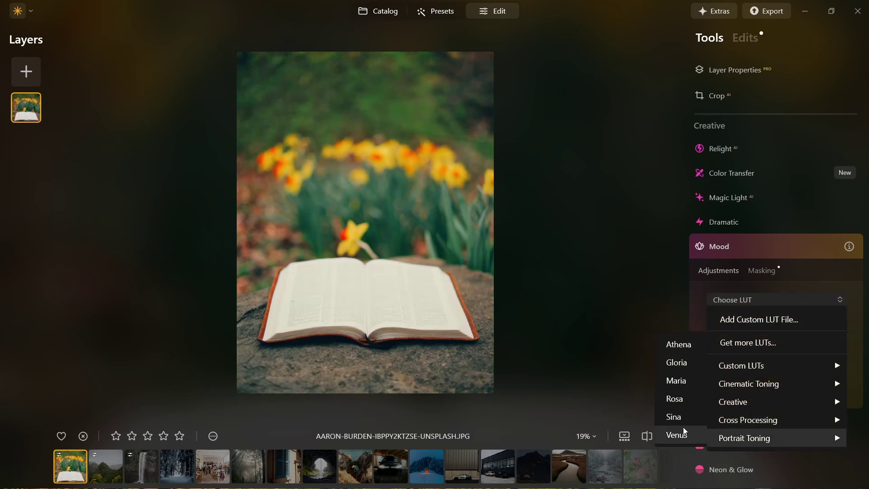
left_click(680, 405)
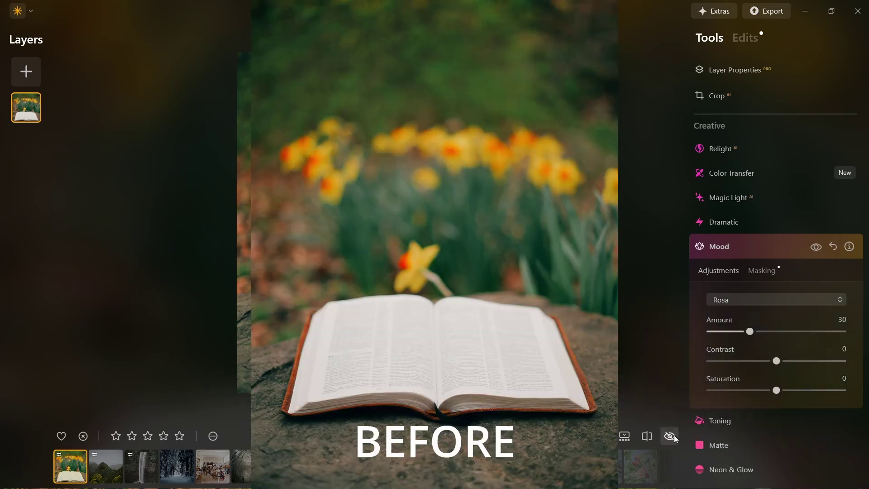
left_click(670, 435)
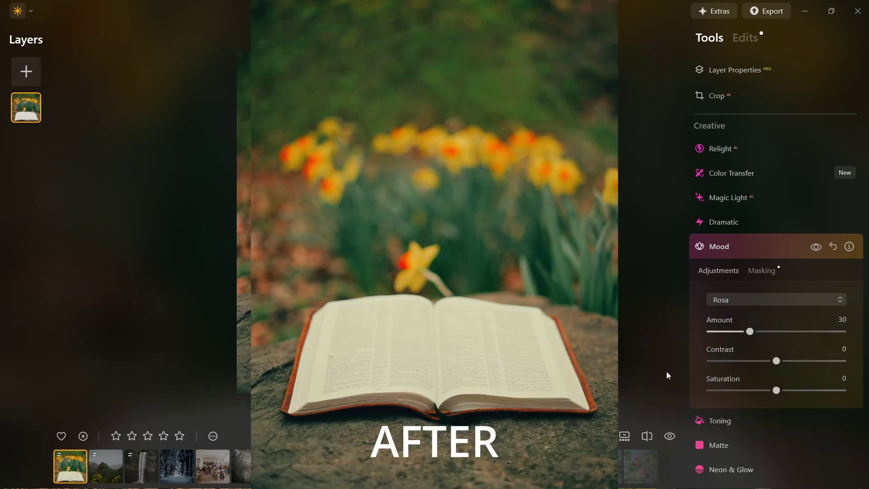
- Apply the Sepia Mood custom LUT at amount 30 to the mountain photo
key("Right")
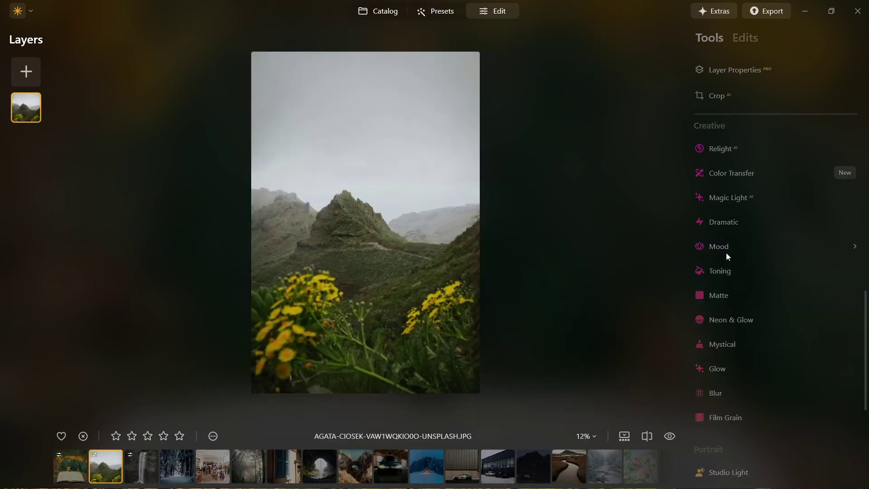
left_click(724, 248)
left_click(733, 299)
mouse_move(719, 366)
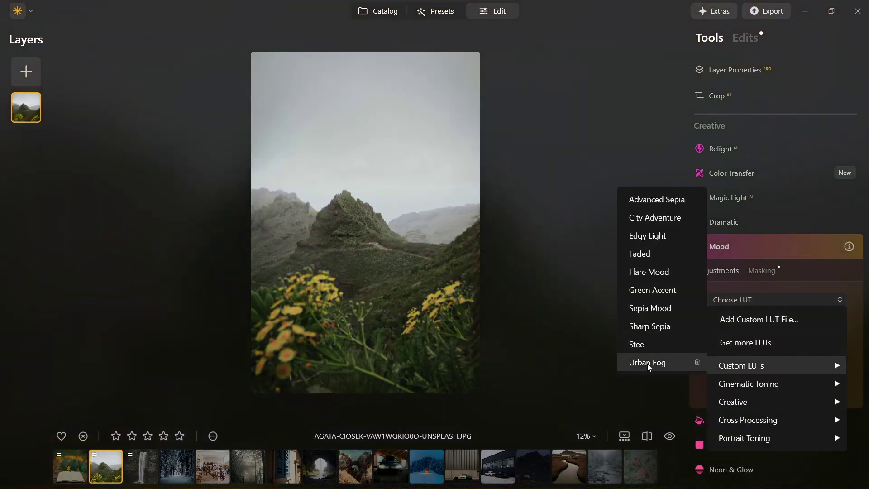
left_click(650, 308)
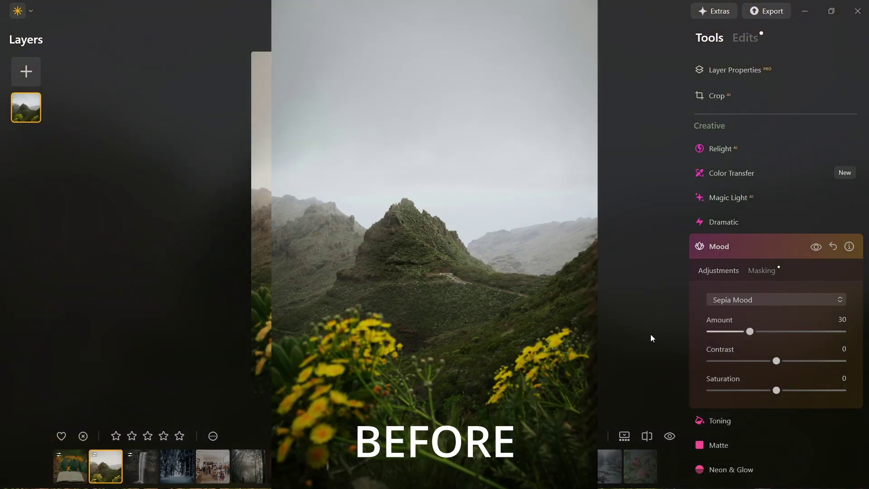
left_click(676, 436)
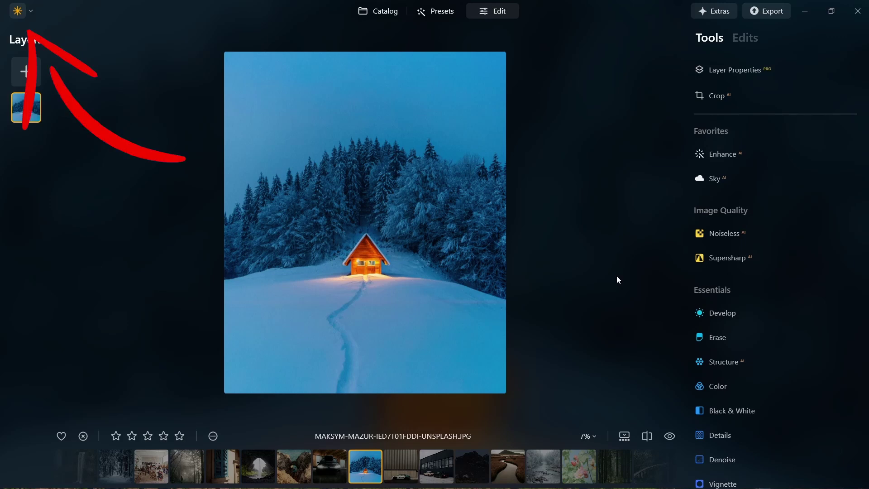
- Open Preferences from the File submenu of the Luminar logo menu
left_click(26, 13)
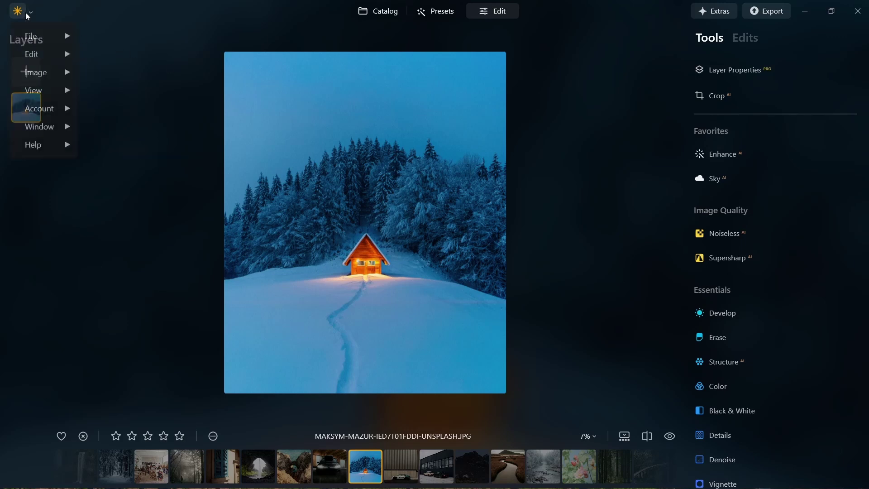
mouse_move(33, 36)
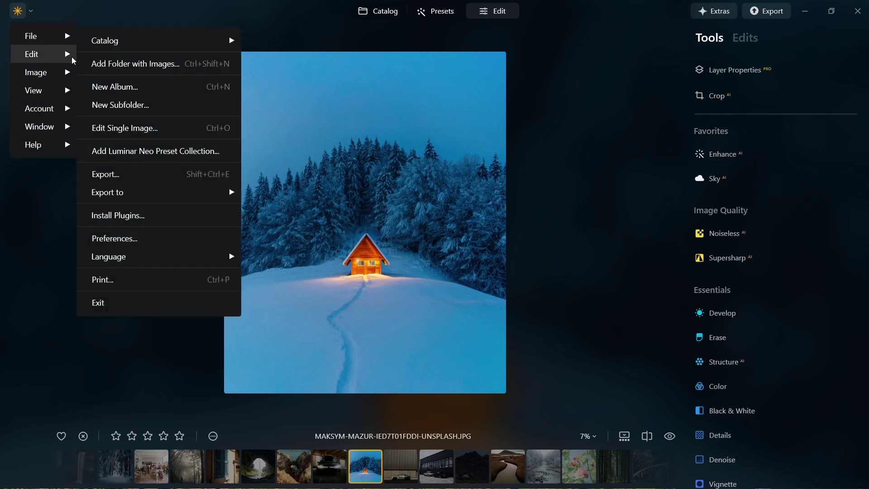
left_click(132, 238)
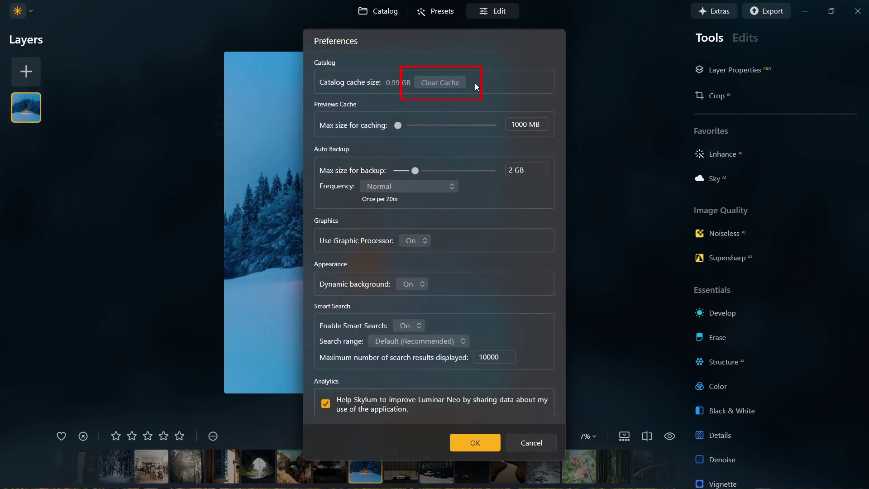
- Clear the catalog cache to 0 GB, confirm it, and close Preferences with OK
left_click(435, 84)
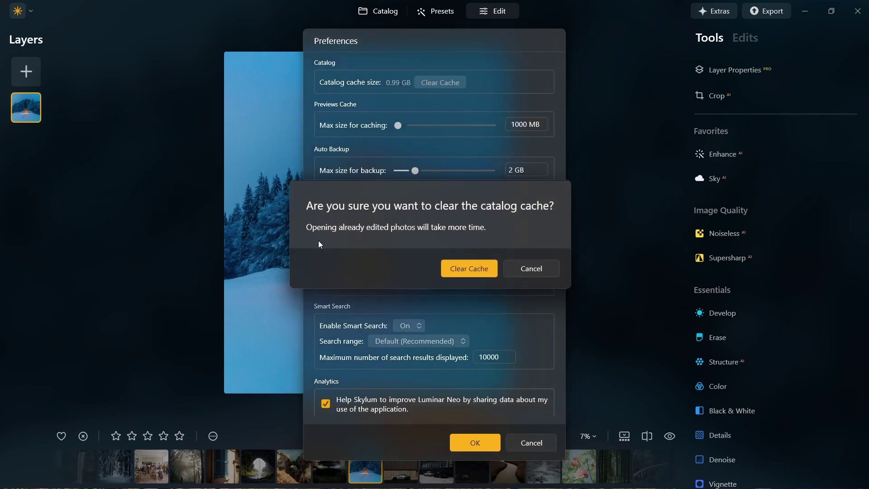
left_click(451, 270)
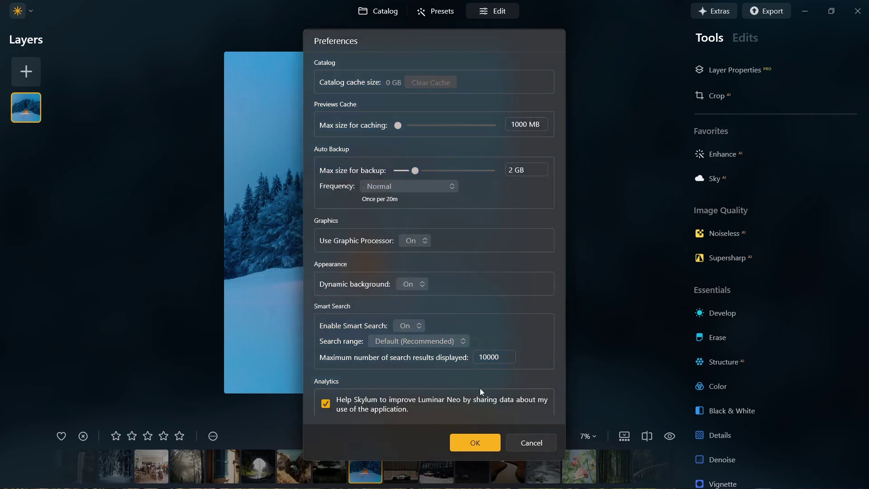
left_click(484, 442)
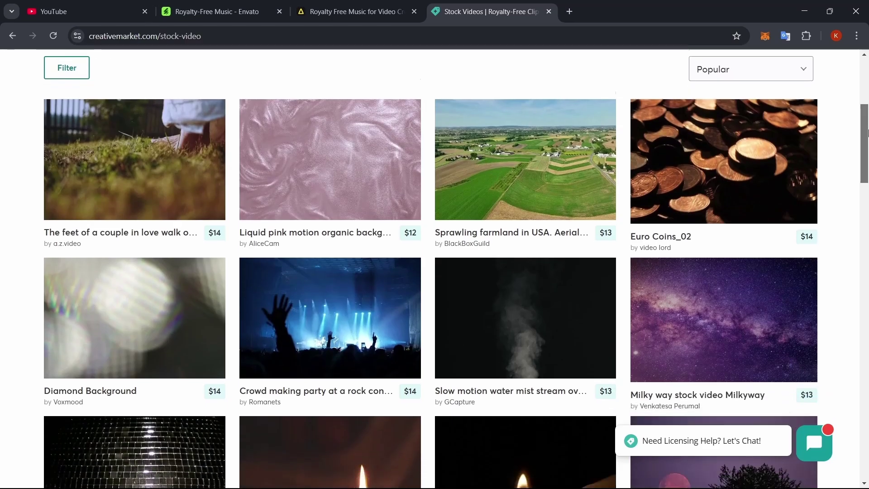
- Scroll through the products, then open and browse the Paper Mix product page
scroll(866, 205, "down", 10)
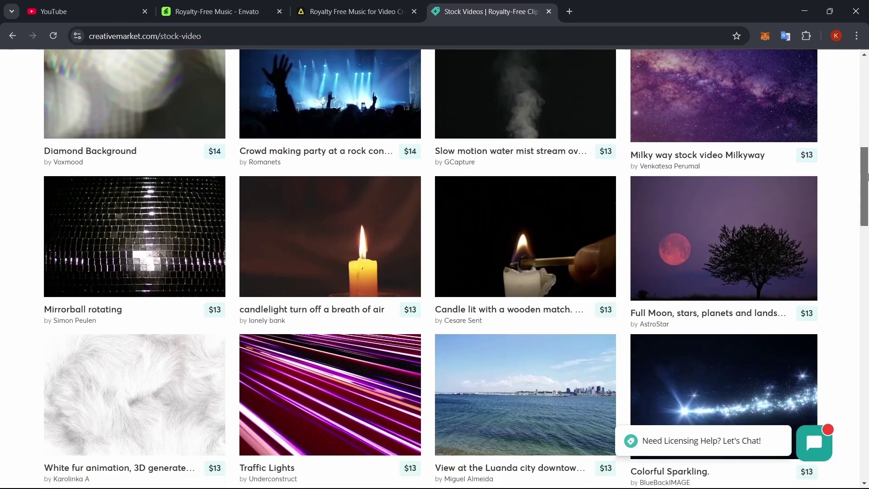
scroll(866, 204, "down", 8)
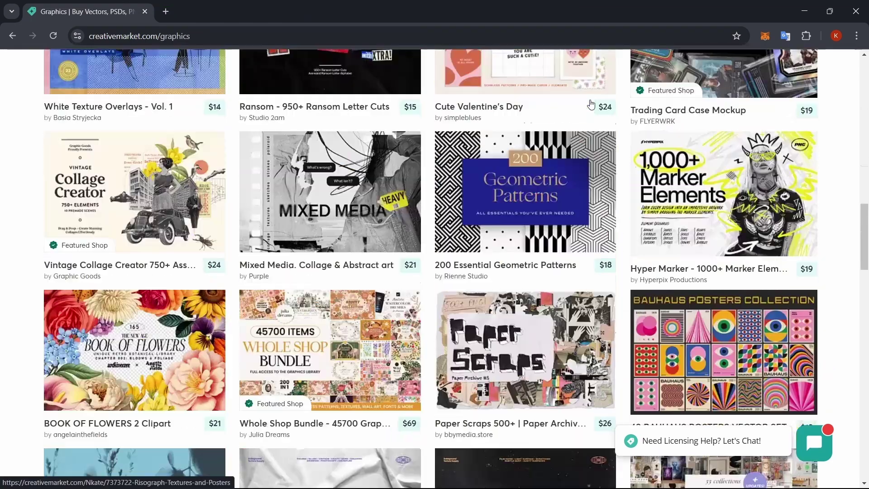
scroll(591, 104, "down", 3)
scroll(591, 104, "down", 8)
left_click(694, 156)
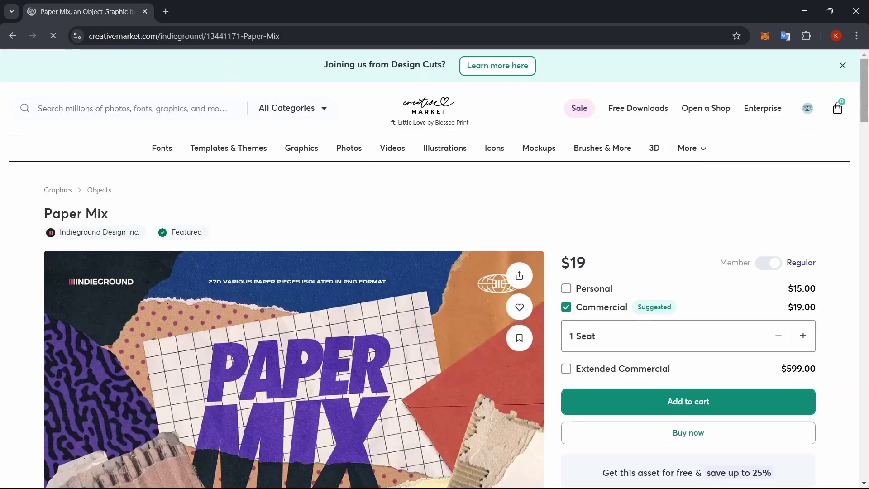
scroll(866, 123, "down", 3)
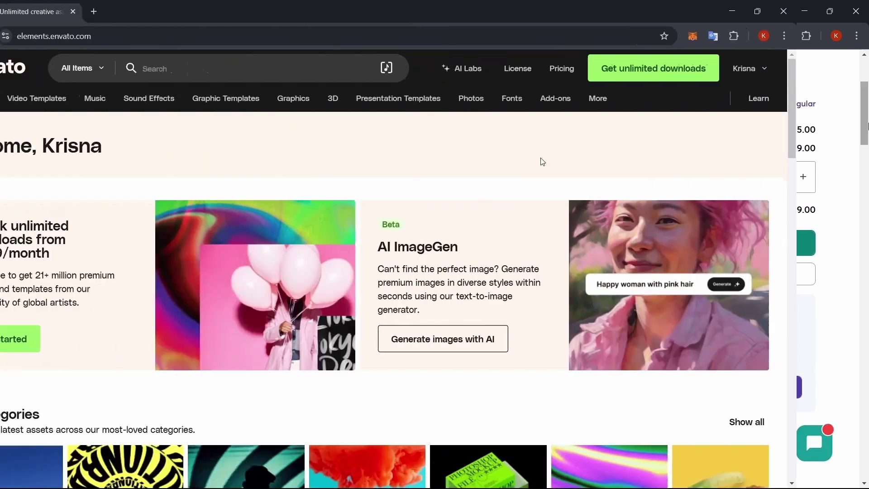
scroll(614, 162, "down", 7)
scroll(614, 162, "down", 10)
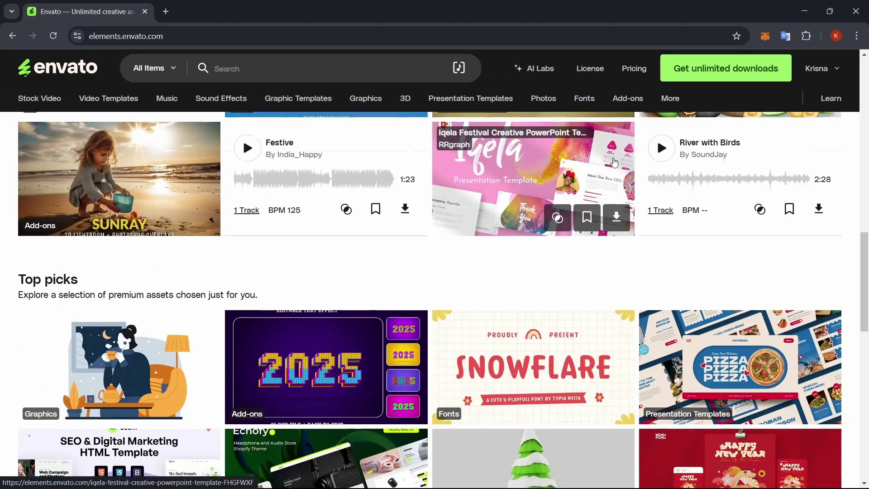
scroll(614, 161, "down", 8)
scroll(614, 162, "up", 20)
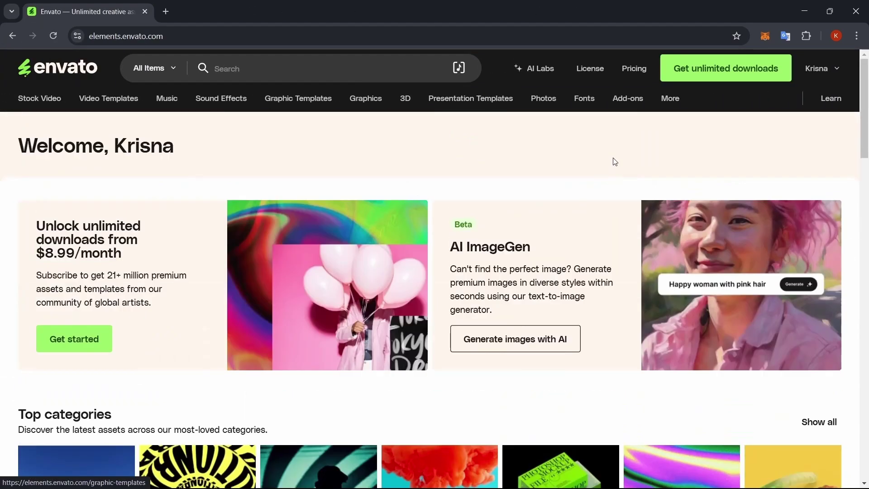
- Search Add-ons for 'lightroom preset' and open the Neptune preset's product page
left_click(154, 68)
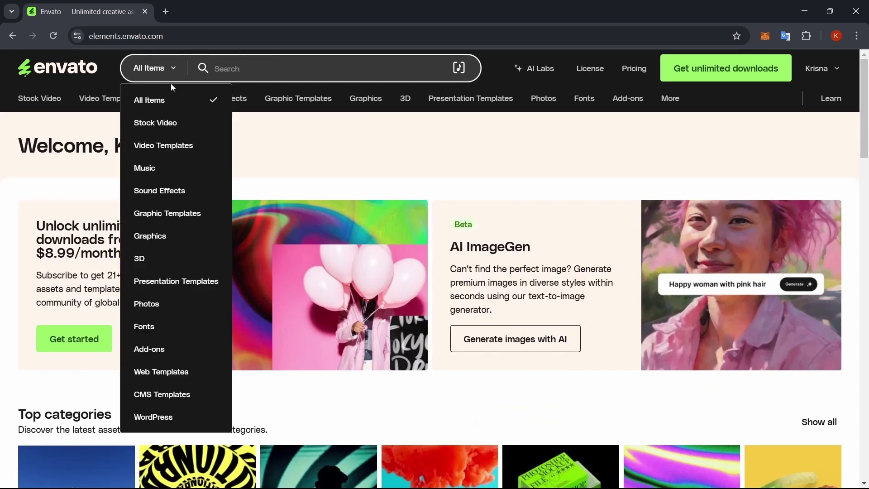
left_click(159, 349)
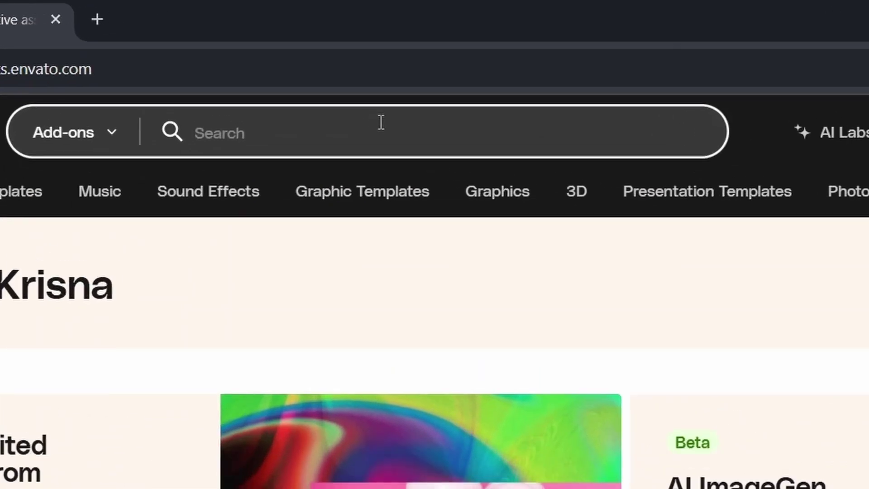
left_click(381, 122)
type("lightroom pres")
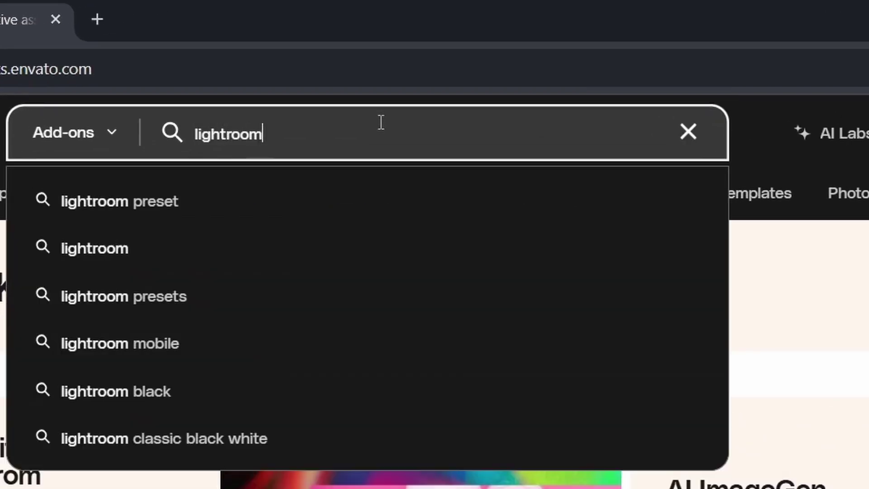
type("et")
key("Return")
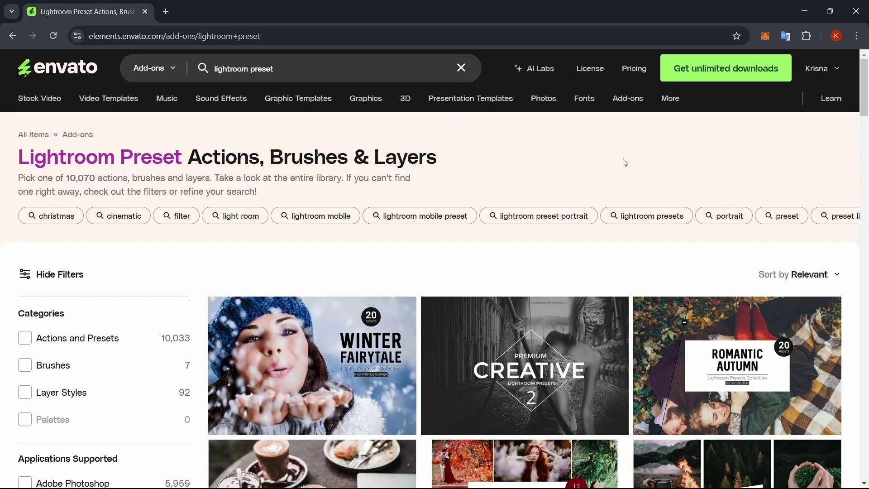
scroll(622, 161, "down", 8)
scroll(623, 163, "down", 20)
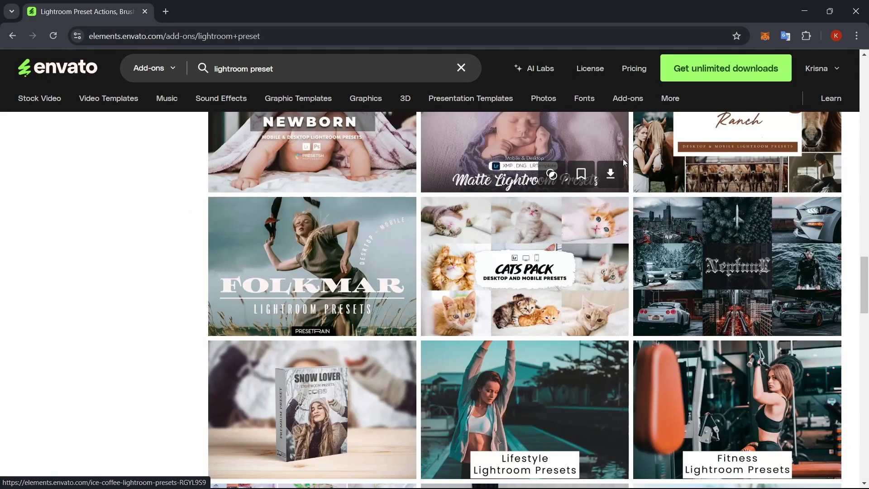
left_click(761, 285)
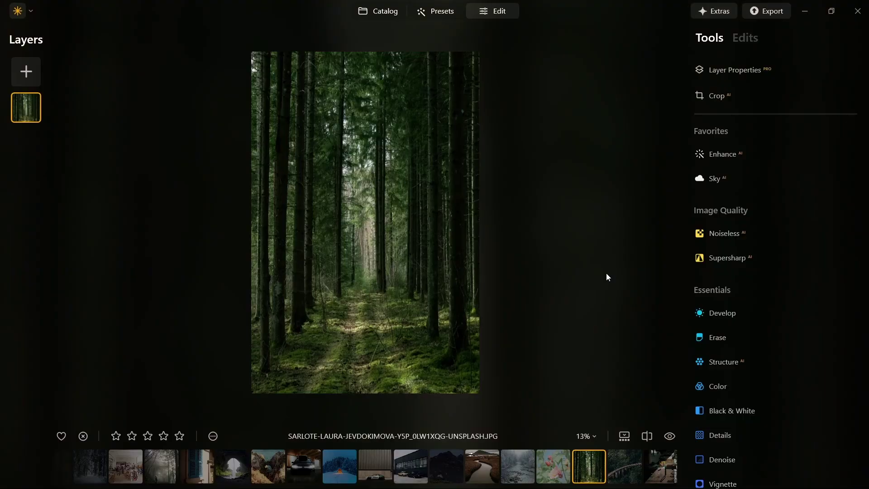
- Add Atmosphere fog to the forest photo at Amount 50 and compare before and after
scroll(741, 302, "down", 5)
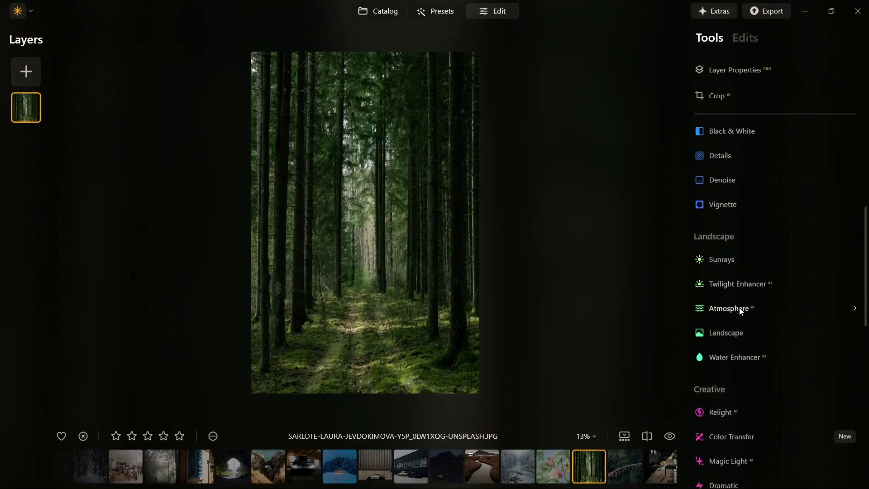
left_click(740, 251)
left_click_drag(709, 333, 777, 335)
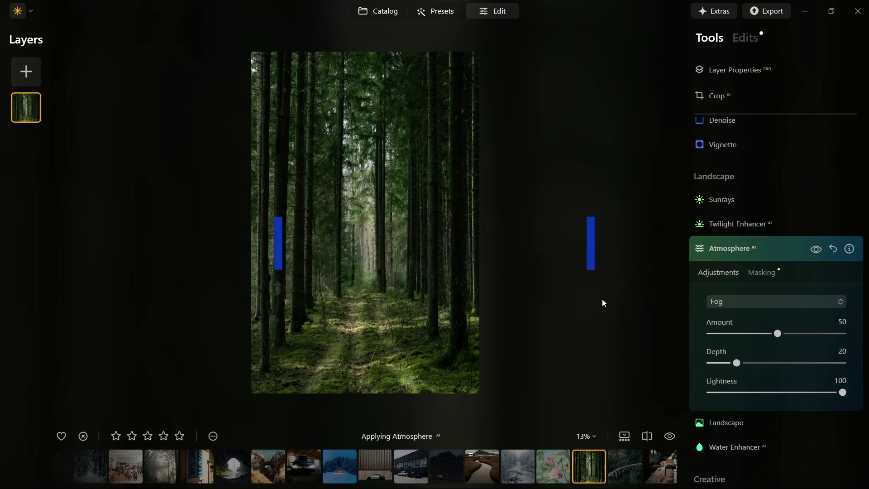
left_click(669, 436)
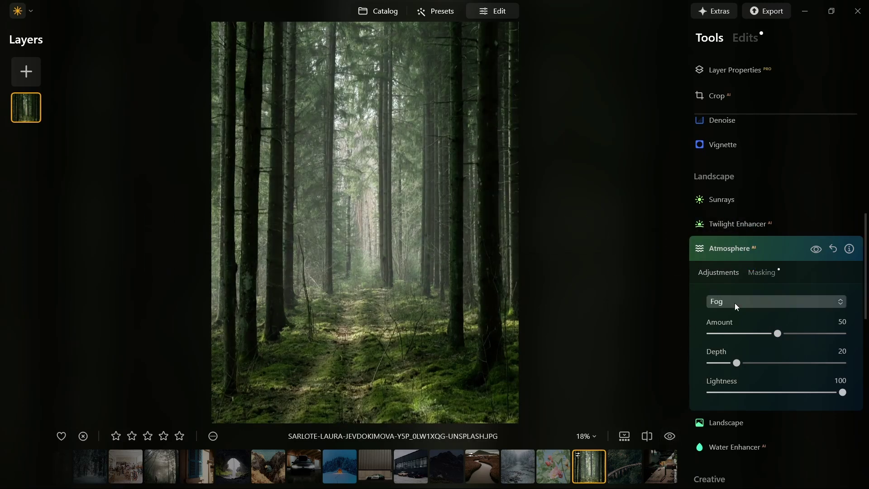
- Compare the Layered Fog, Mist and Haze atmosphere types, settling on Haze
left_click(735, 302)
left_click(738, 340)
left_click(669, 436)
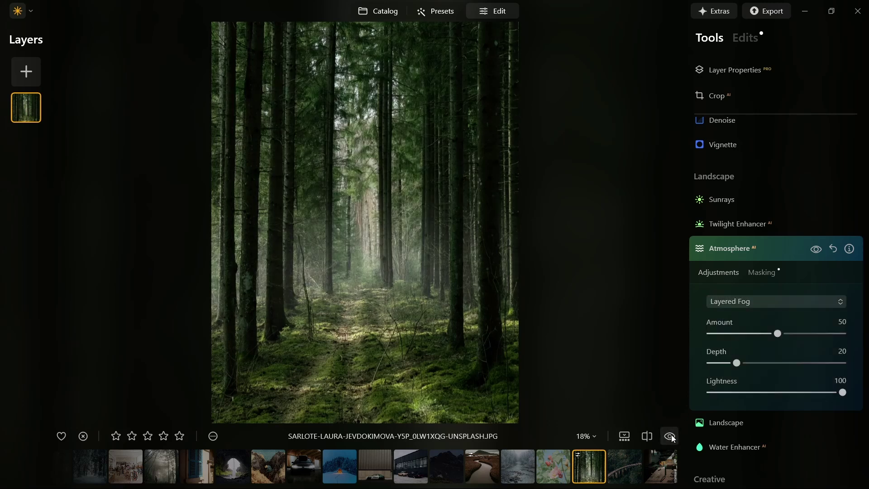
left_click(669, 436)
left_click(738, 302)
left_click(737, 358)
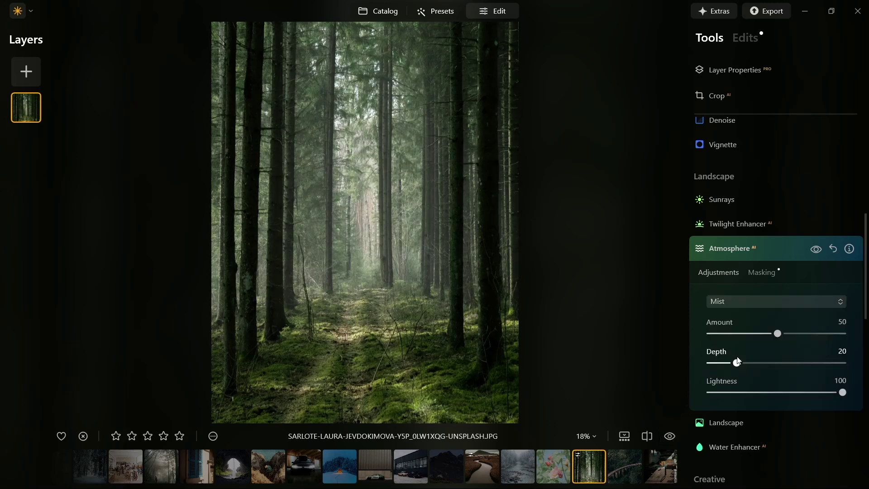
left_click(669, 437)
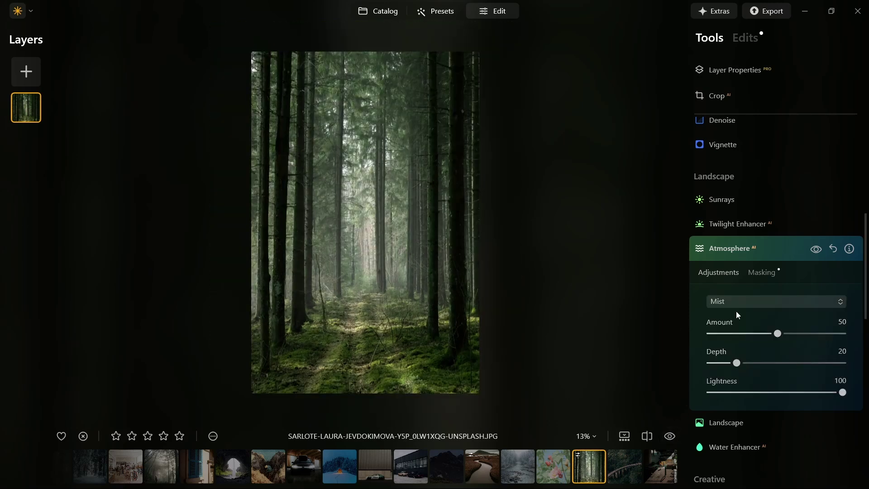
left_click(737, 301)
left_click(729, 376)
left_click(670, 436)
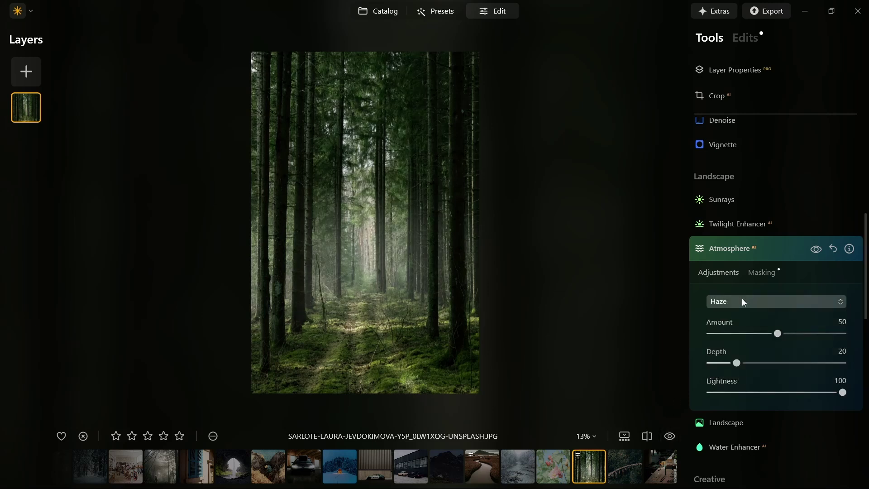
left_click(742, 302)
- Set Atmosphere to Mist and add Sunrays at Amount 32 from the photo's upper middle
left_click(734, 353)
left_click(724, 199)
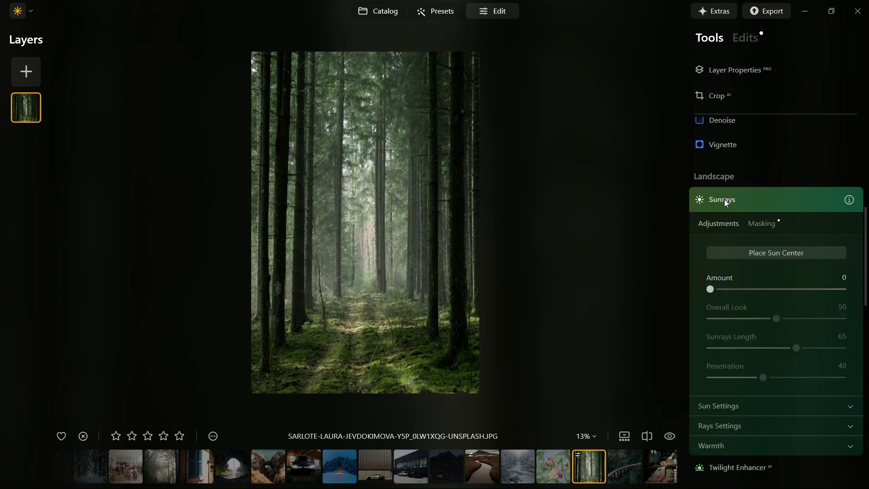
left_click_drag(709, 288, 753, 288)
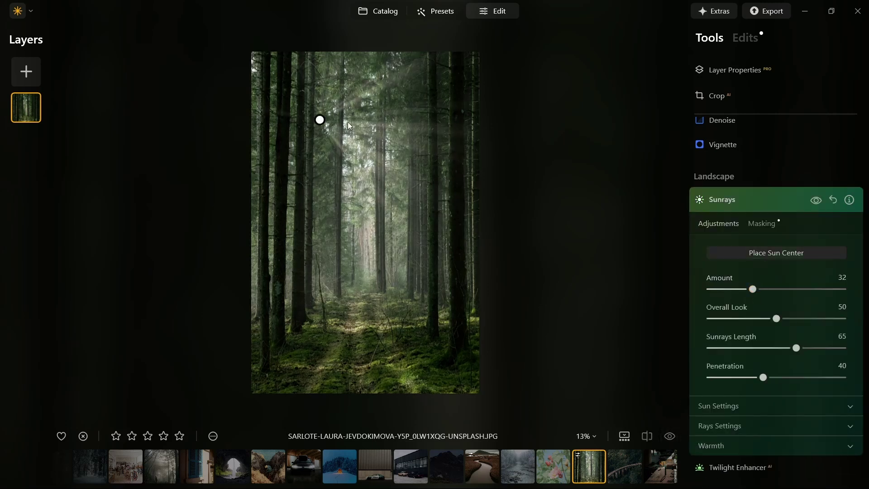
left_click_drag(320, 119, 394, 140)
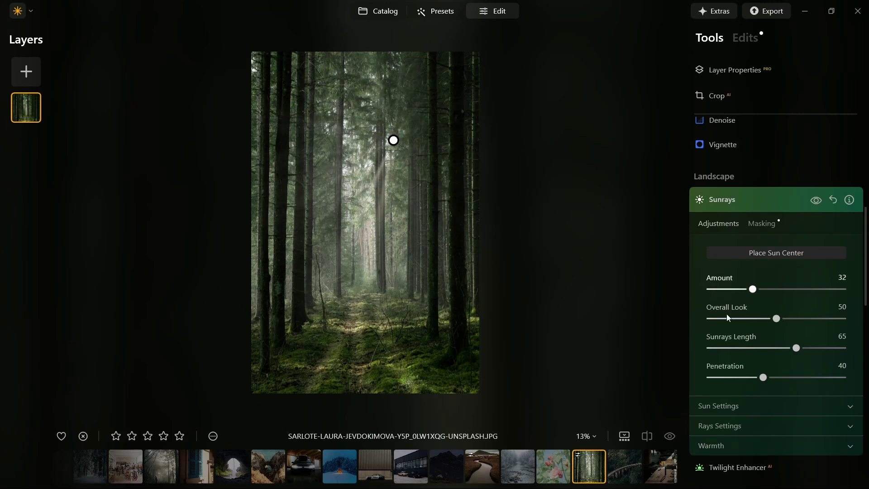
- Raise the Sun Glow amount to 64 in the Sunrays sun settings
scroll(729, 326, "down", 2)
left_click(731, 338)
left_click(723, 389)
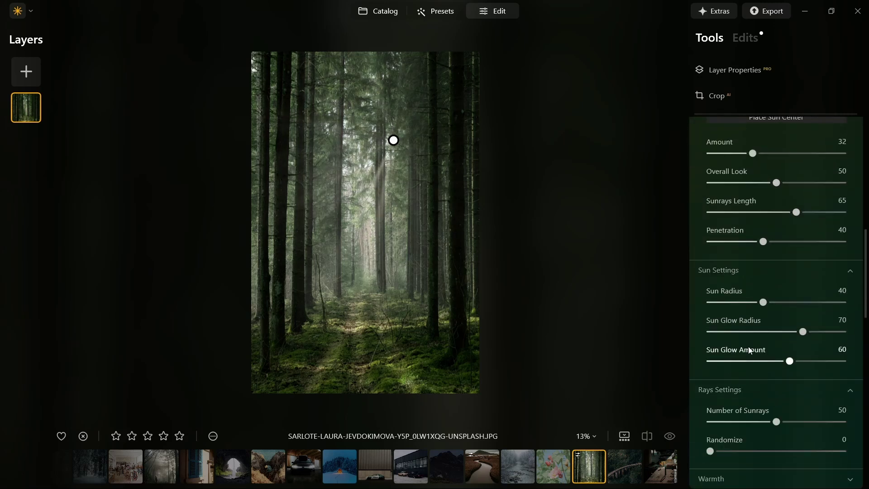
left_click(729, 389)
mouse_move(790, 360)
left_mouse_down()
mouse_move(821, 354)
mouse_move(805, 354)
left_mouse_up()
left_click(788, 401)
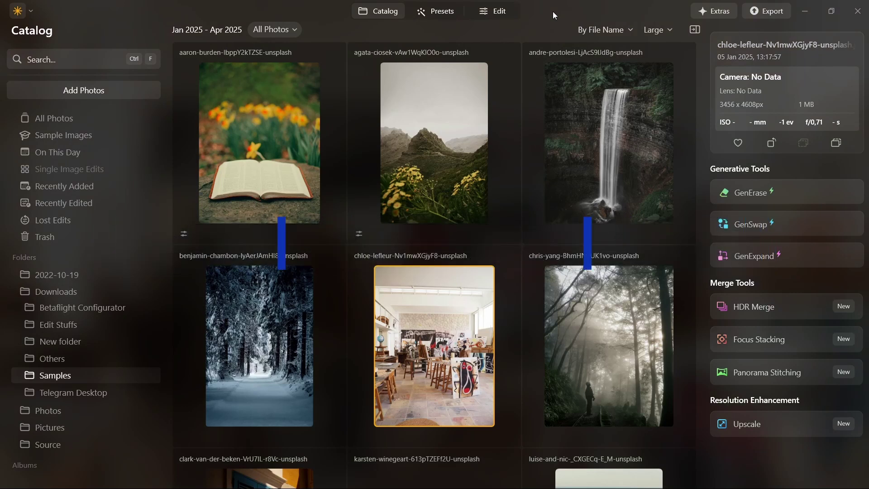
- Export the selected open-book photo via New Export in DNG format
left_click(270, 130)
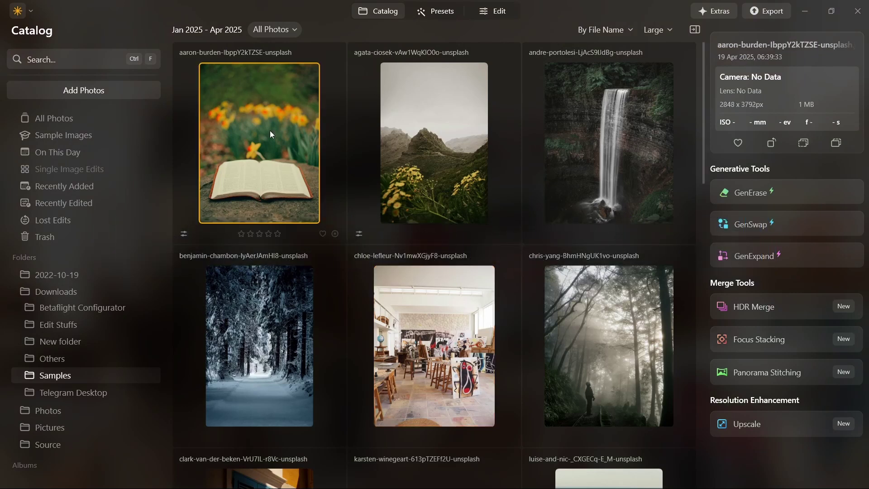
left_click(771, 16)
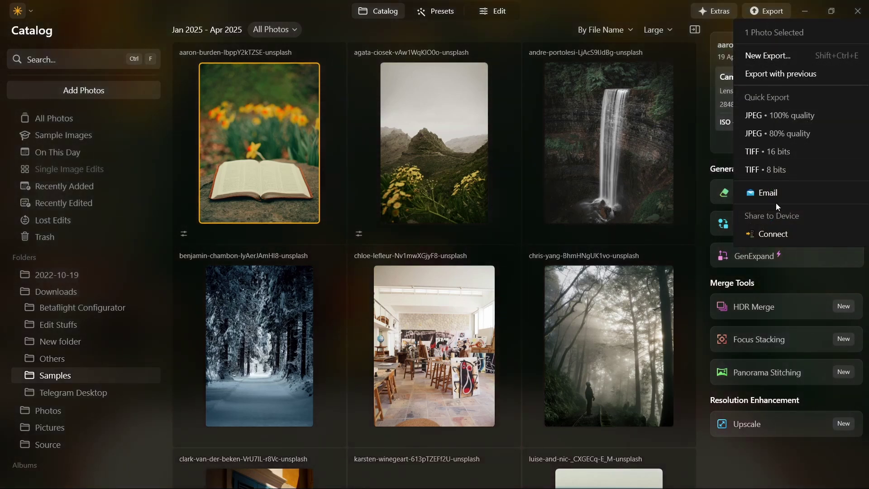
left_click(789, 56)
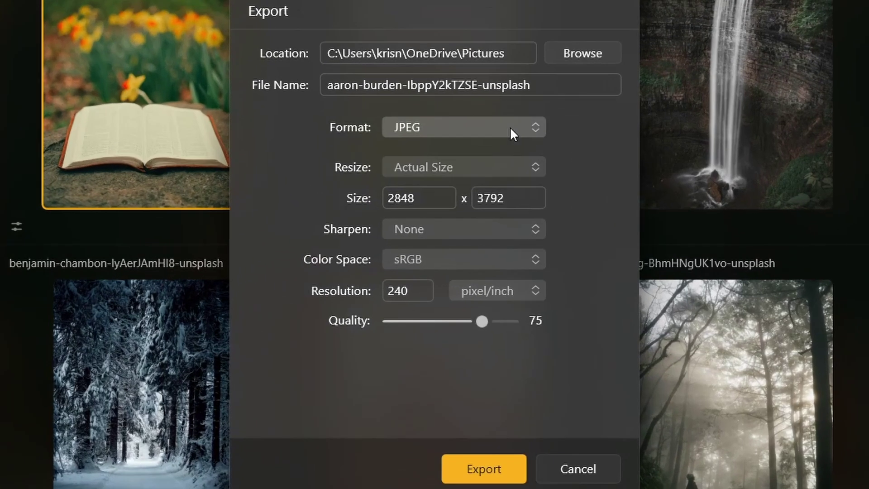
left_click(480, 175)
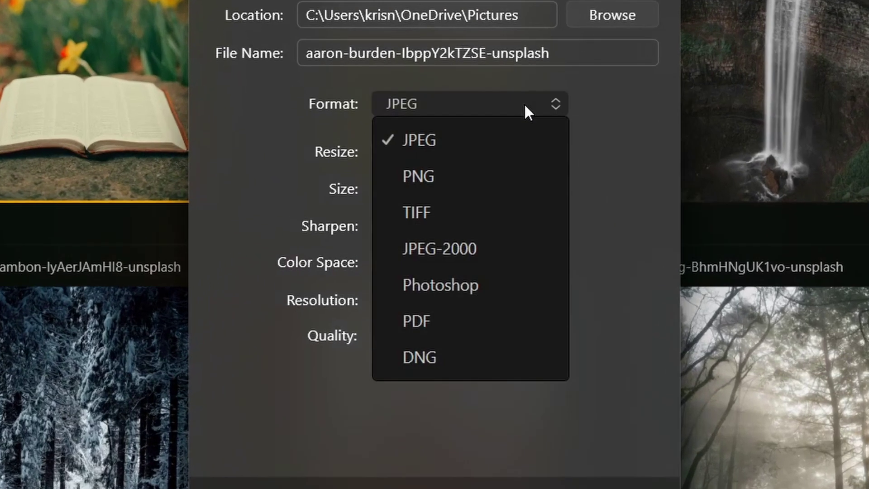
left_click(472, 356)
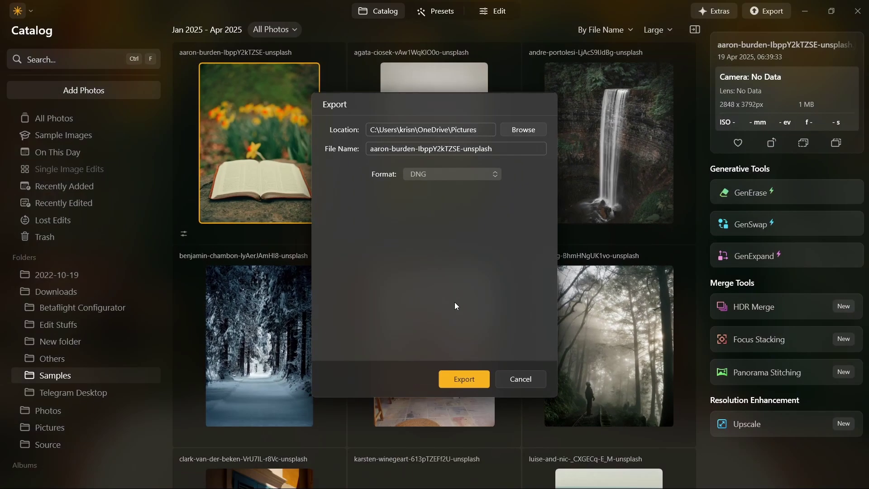
left_click(459, 379)
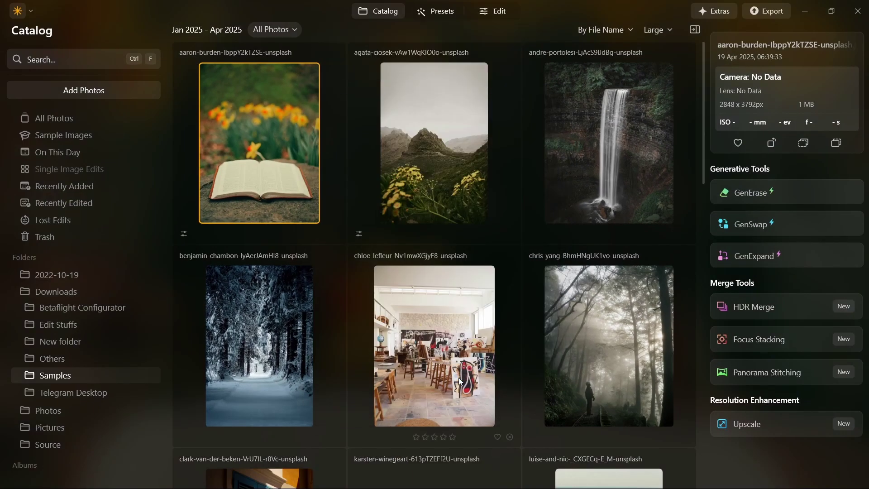
- Select the mountain photo with yellow flowers and the sunlit forest photo
left_click(454, 135)
scroll(455, 136, "down", 20)
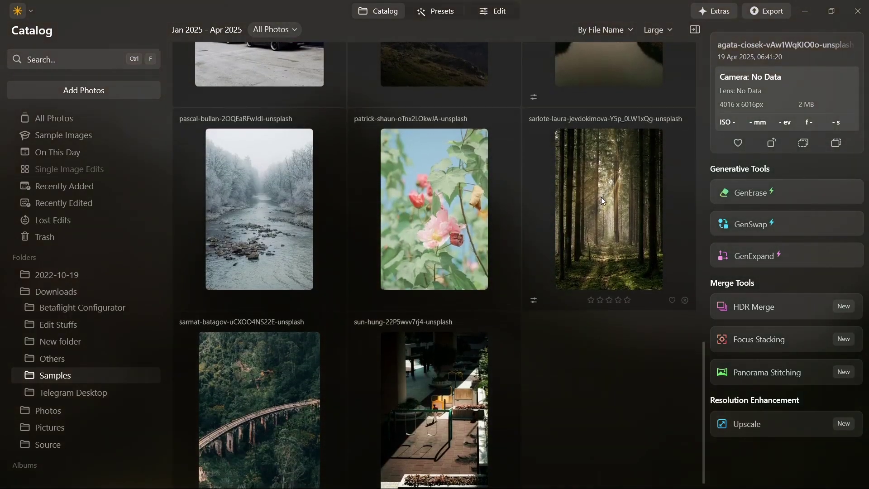
left_click(600, 197, "ctrl")
- Export both selected photos via New Export as JPEG
left_click(764, 14)
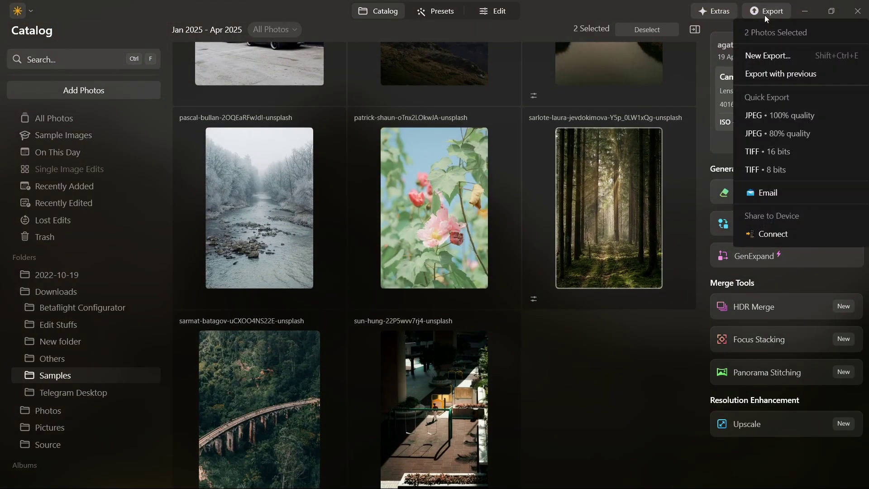
left_click(777, 53)
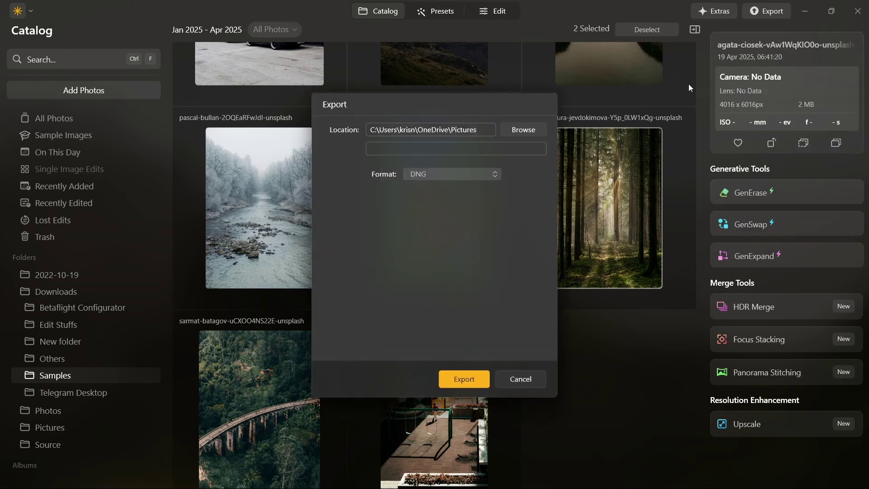
left_click(485, 172)
left_click(477, 192)
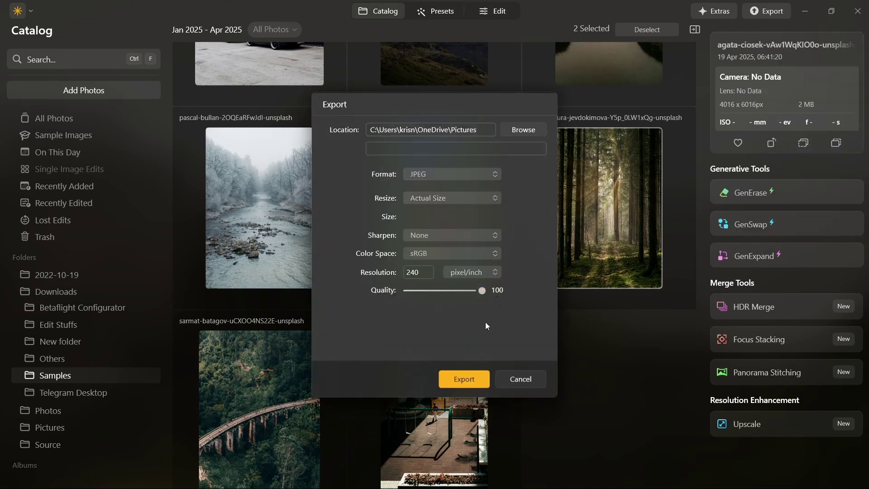
left_click(475, 385)
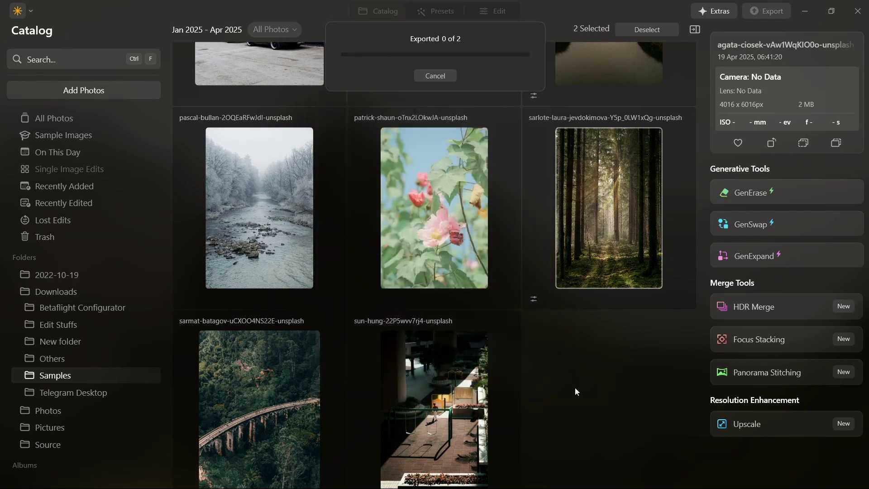